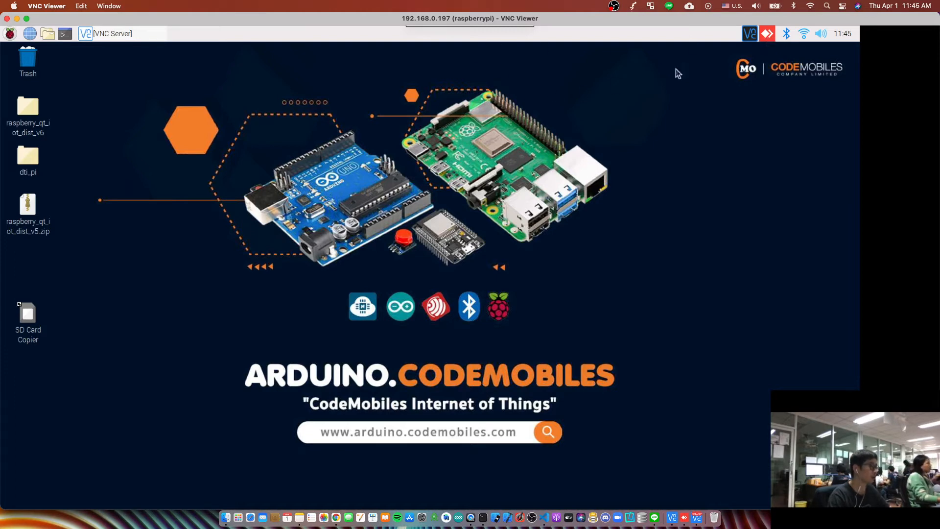
Start LXTerminal and enter 'sudo apt-get remove anydesk' at the prompt.
click(65, 35)
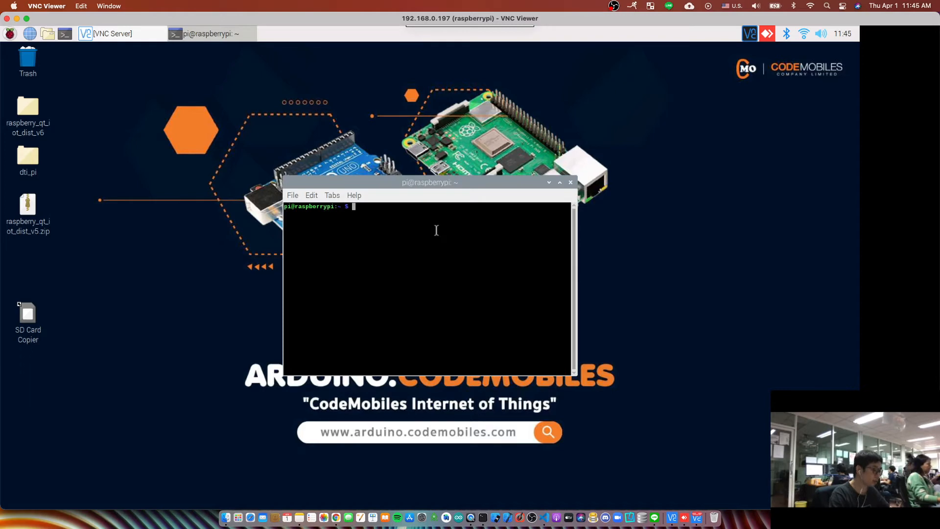
text(sudo apt )
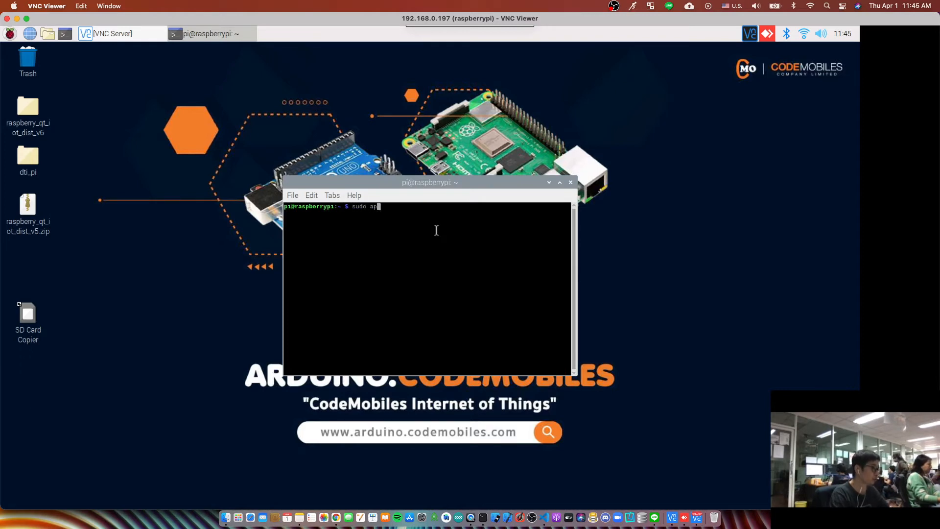
text(-g)
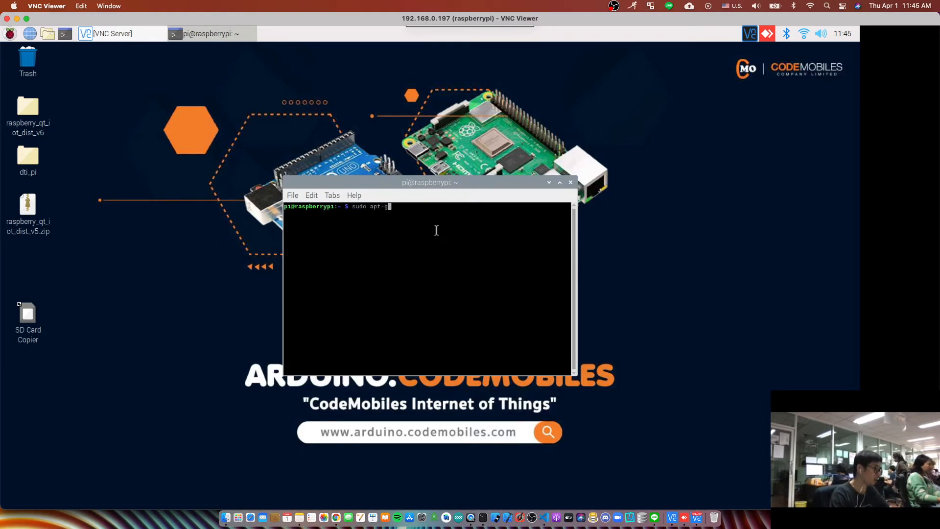
text(et)
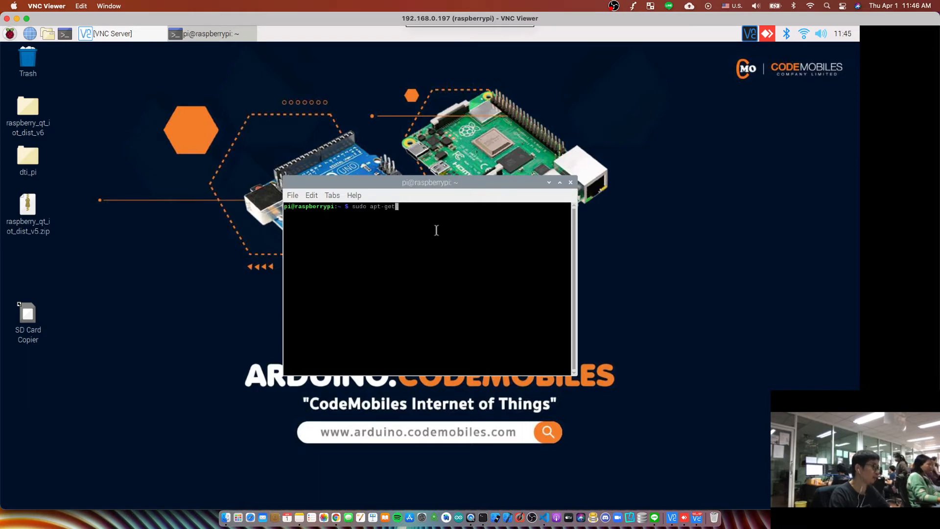
text( re)
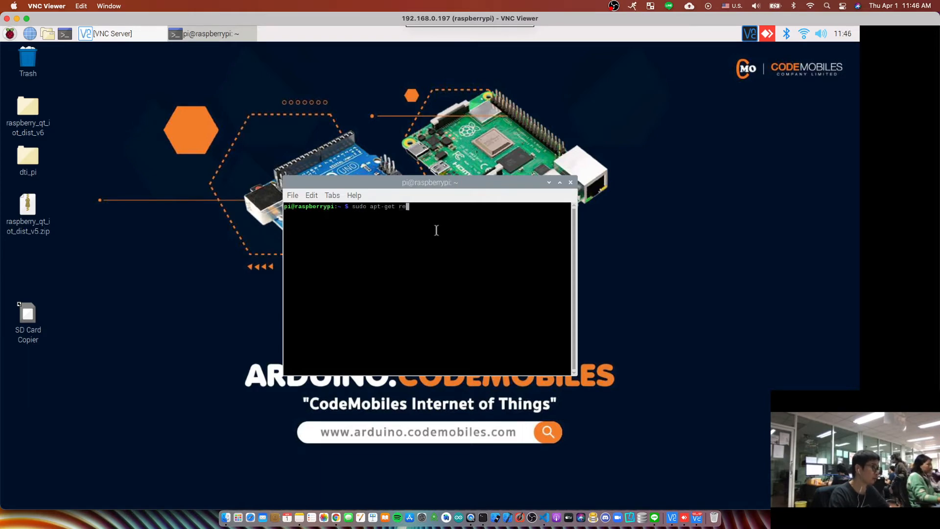
text(move )
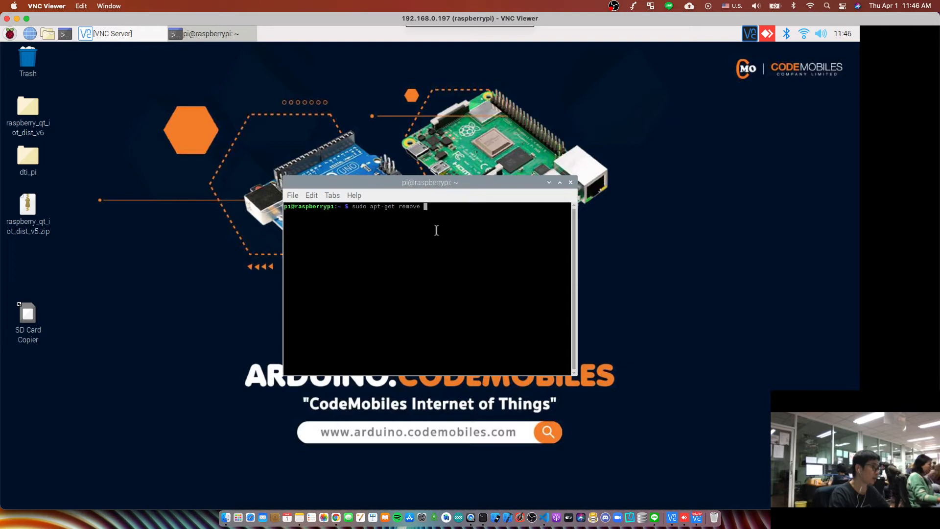
text(anydesk)
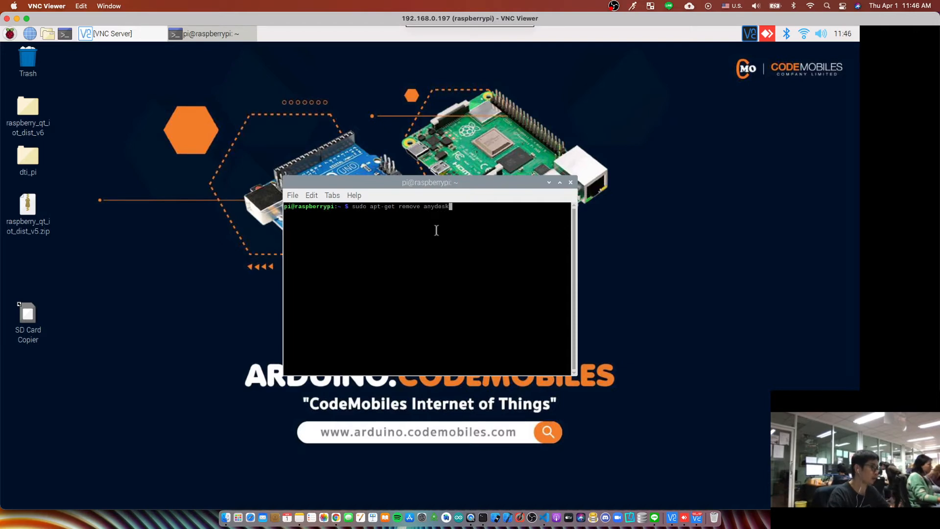
Run the apt-get removal and answer 'y' so AnyDesk is uninstalled.
key(Return)
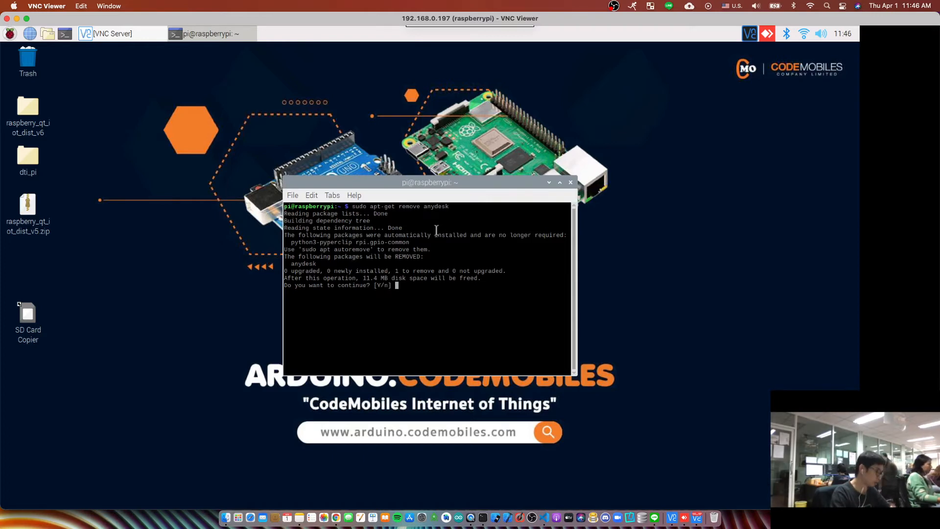
text(y)
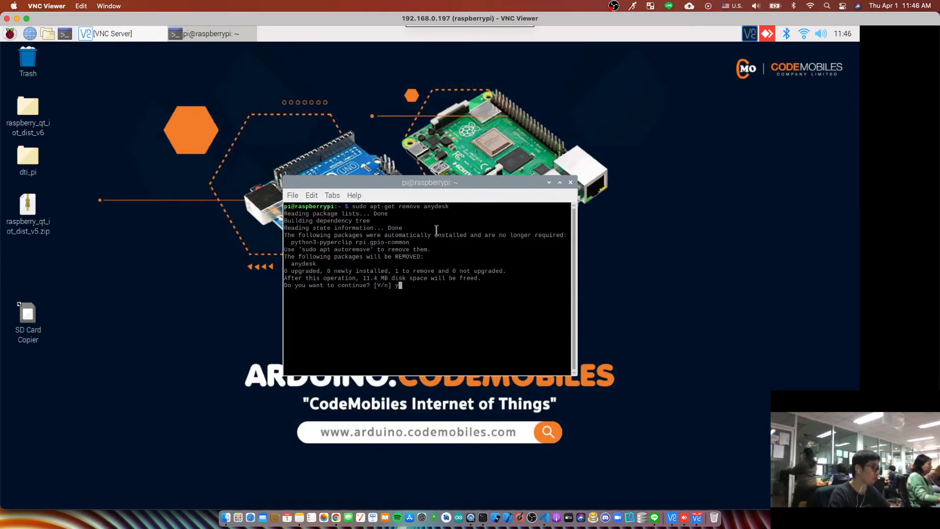
key(Return)
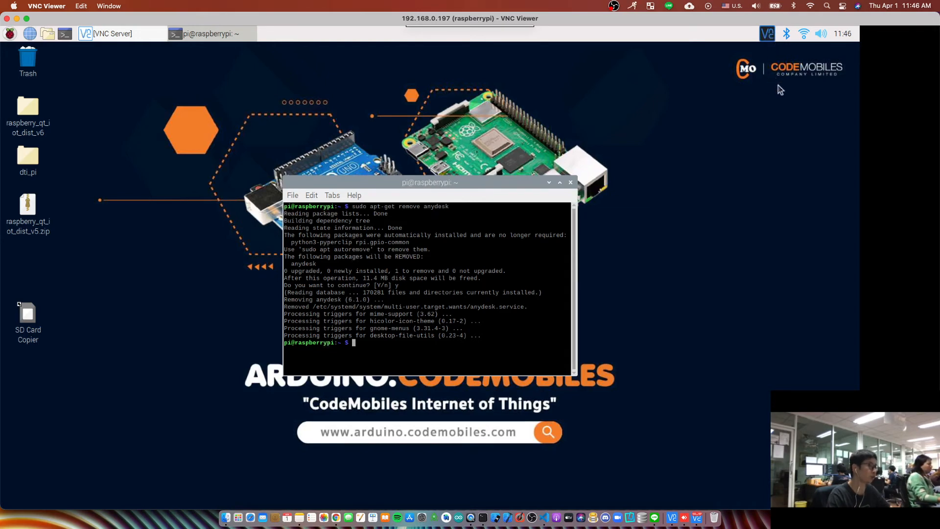
Run 'anydesk' from the Raspberry menu's Run dialog and confirm nothing launches.
click(550, 182)
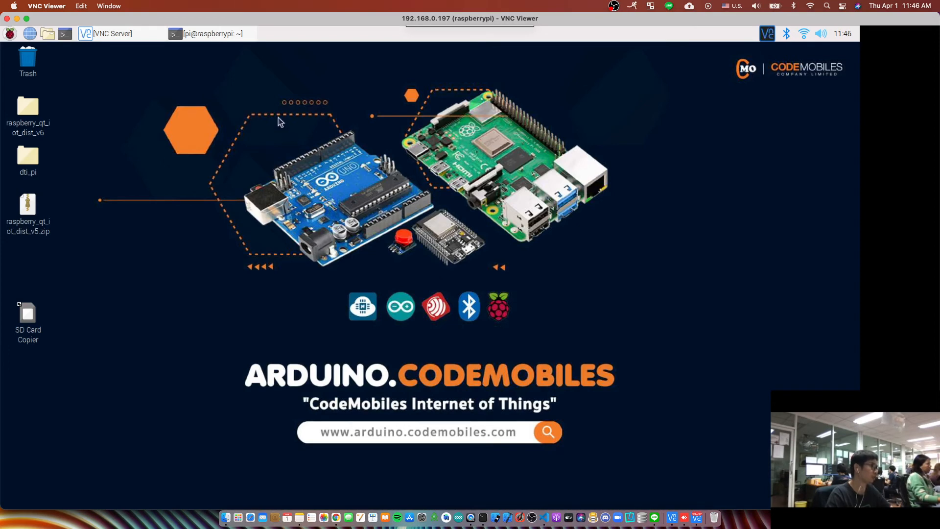
click(9, 34)
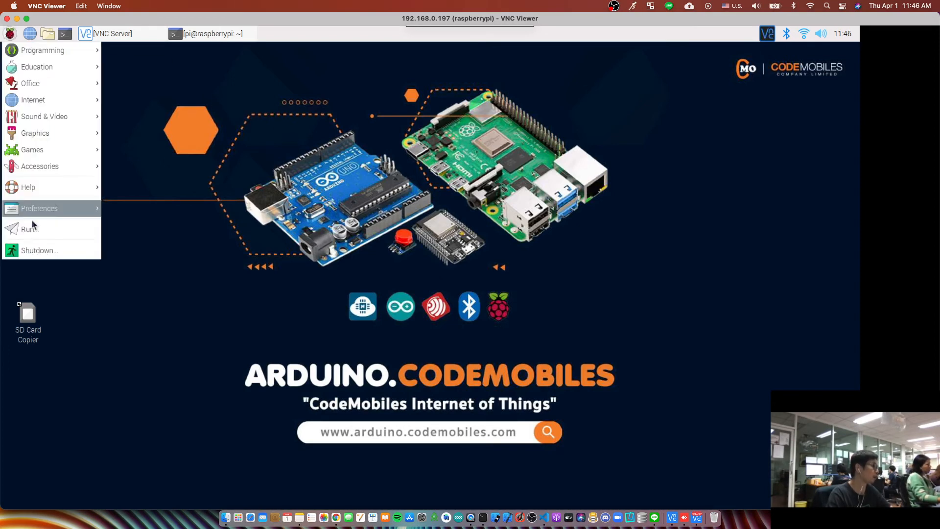
click(43, 231)
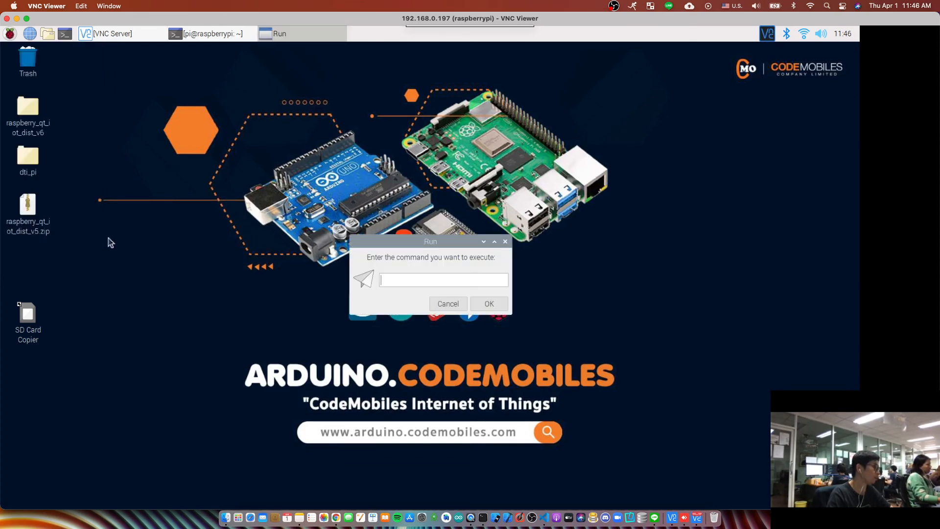
text(anydesk)
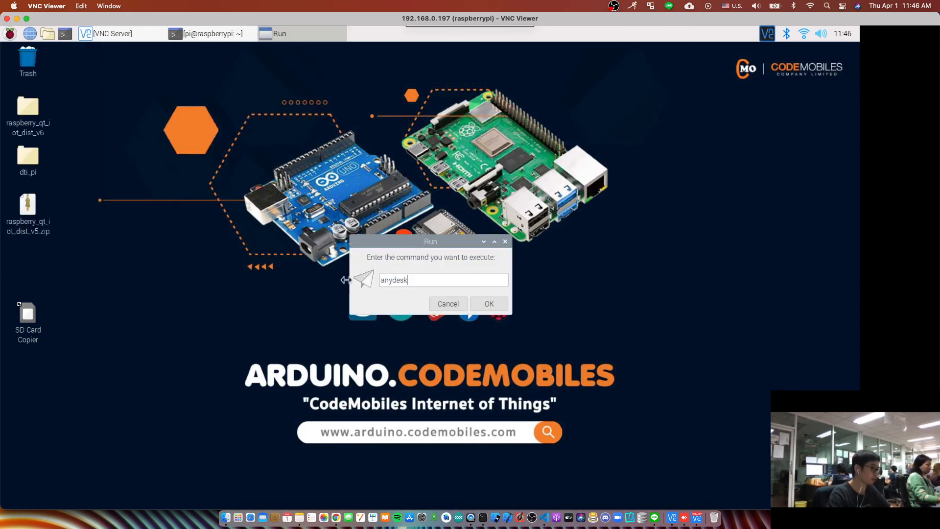
key(Return)
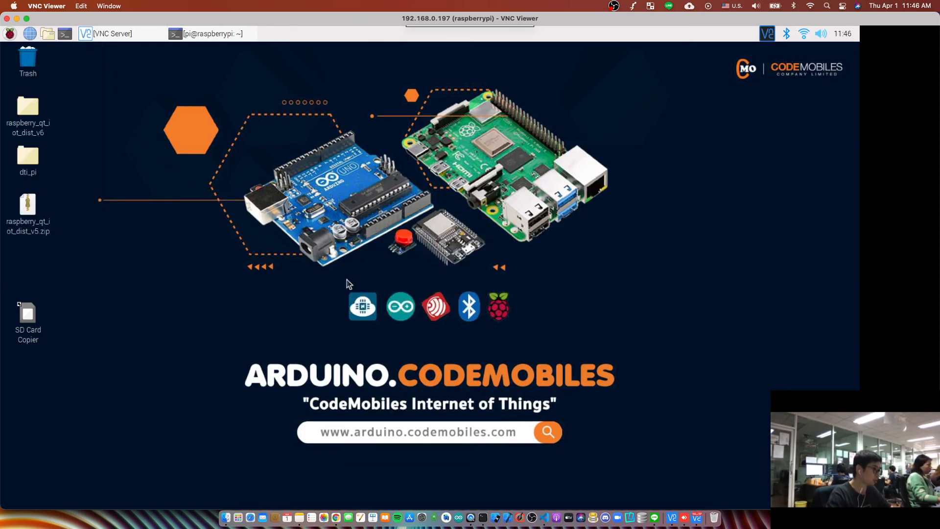